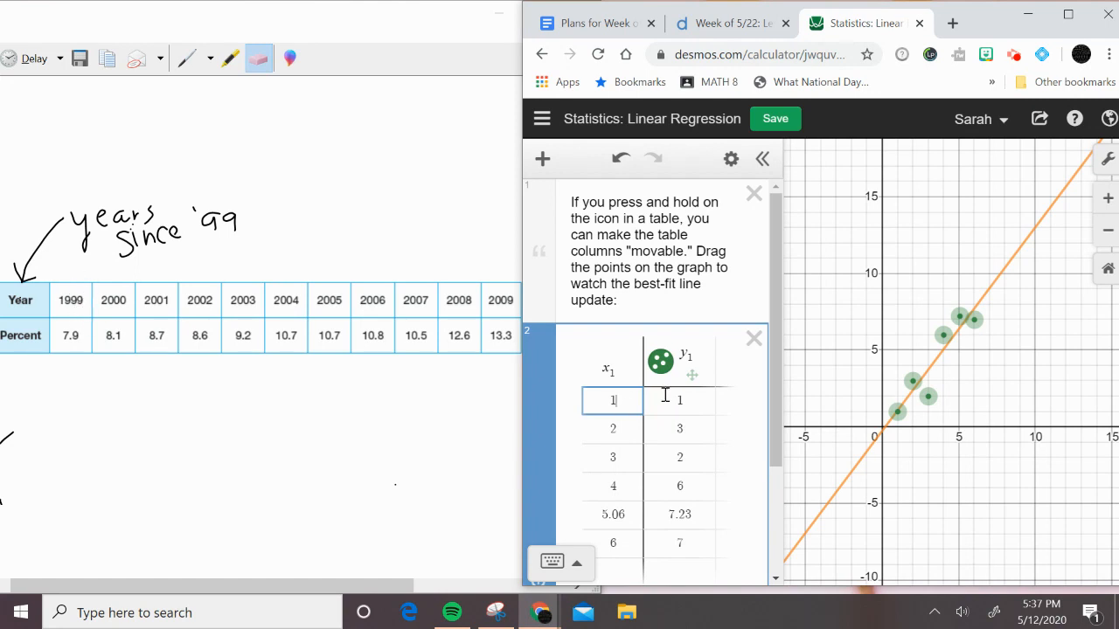
# Replace the first two table rows with the data for 1999 and 2000: (0, 7.9) and (1, 8.1)
pyautogui.press('BackSpace')
pyautogui.write('0')
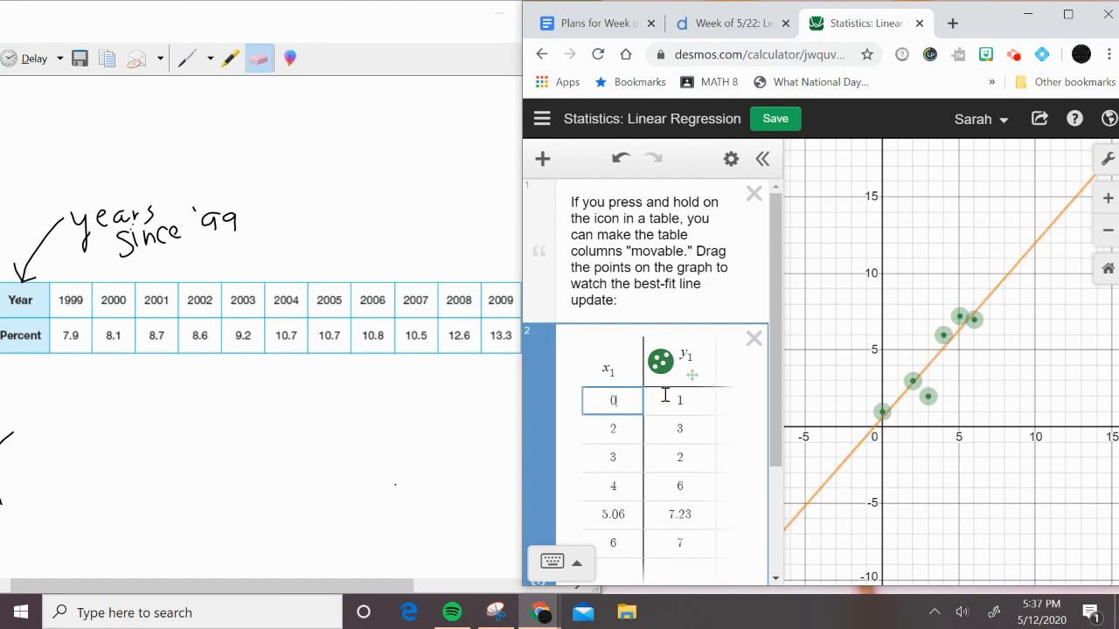
pyautogui.press('Tab')
pyautogui.write('7.9')
pyautogui.press('Tab')
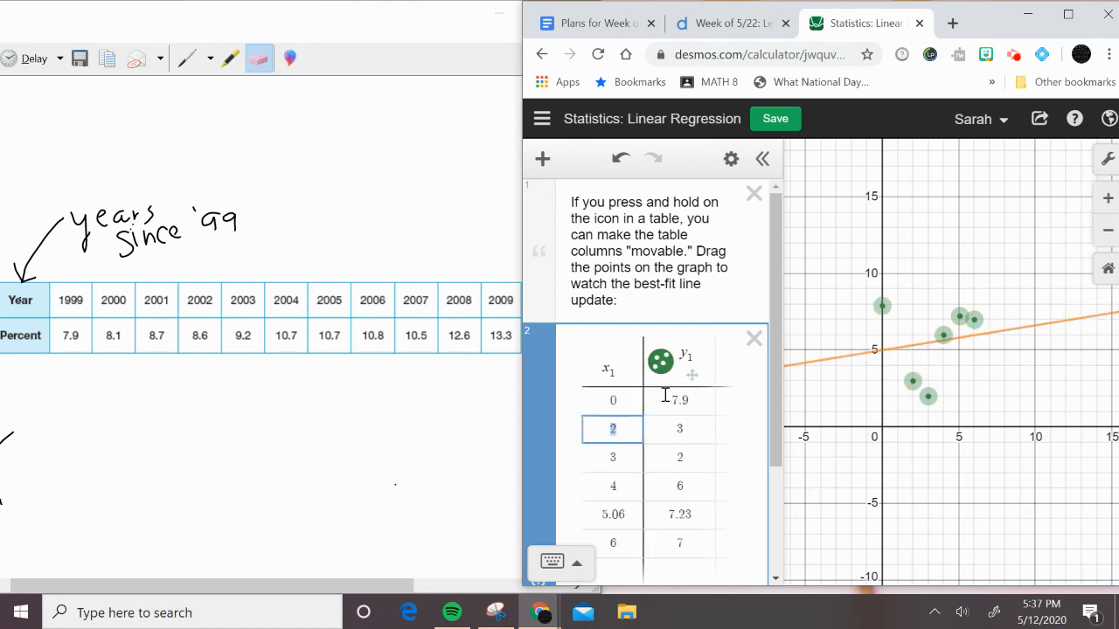
pyautogui.write('1')
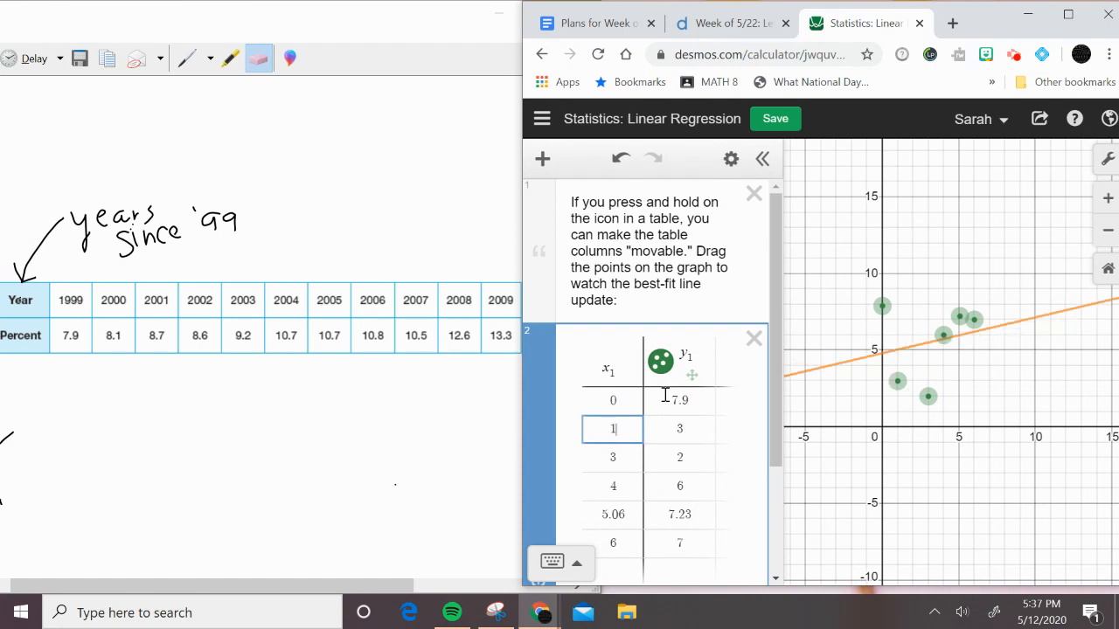
pyautogui.press('Tab')
pyautogui.write('8.1')
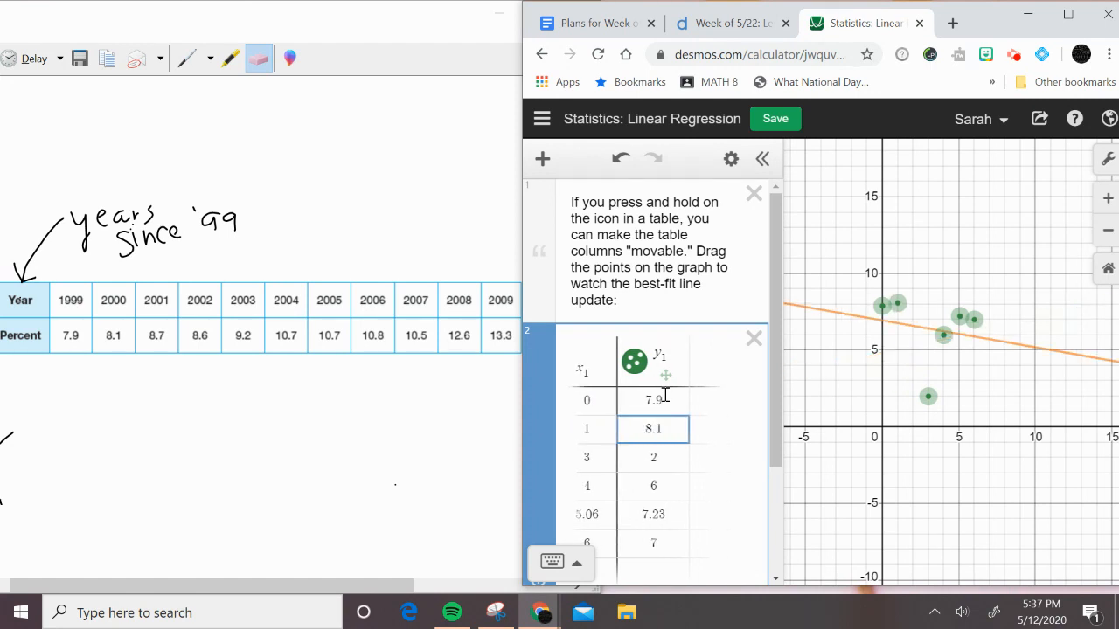
pyautogui.press('Tab')
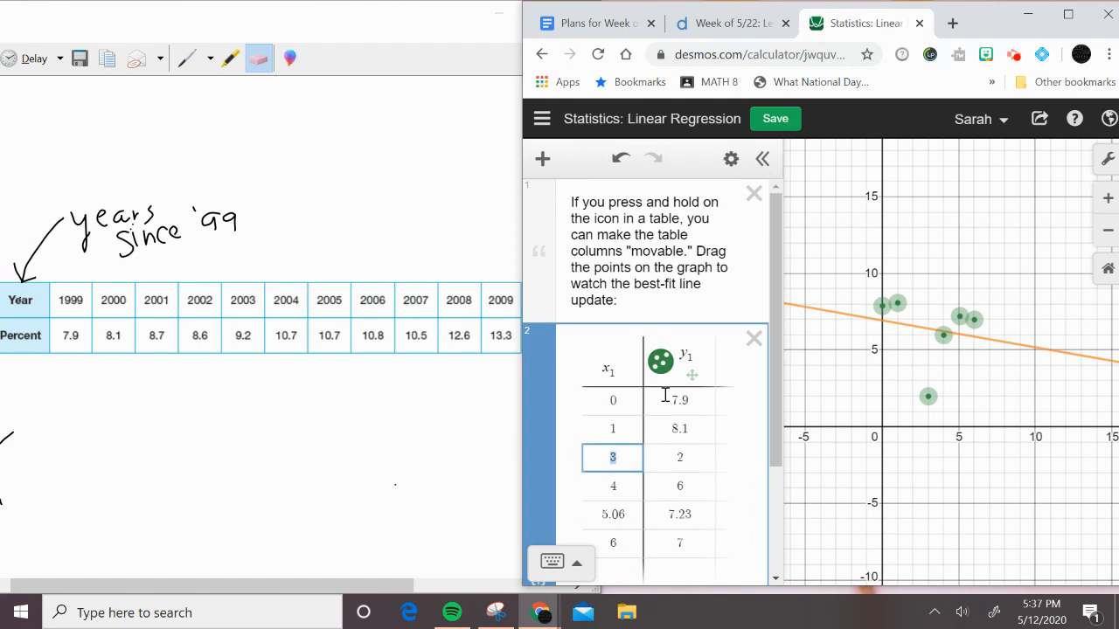
# Replace the third and fourth table rows with the 2001 and 2002 data: (2, 8.7) and (3, 8.6)
pyautogui.write('2')
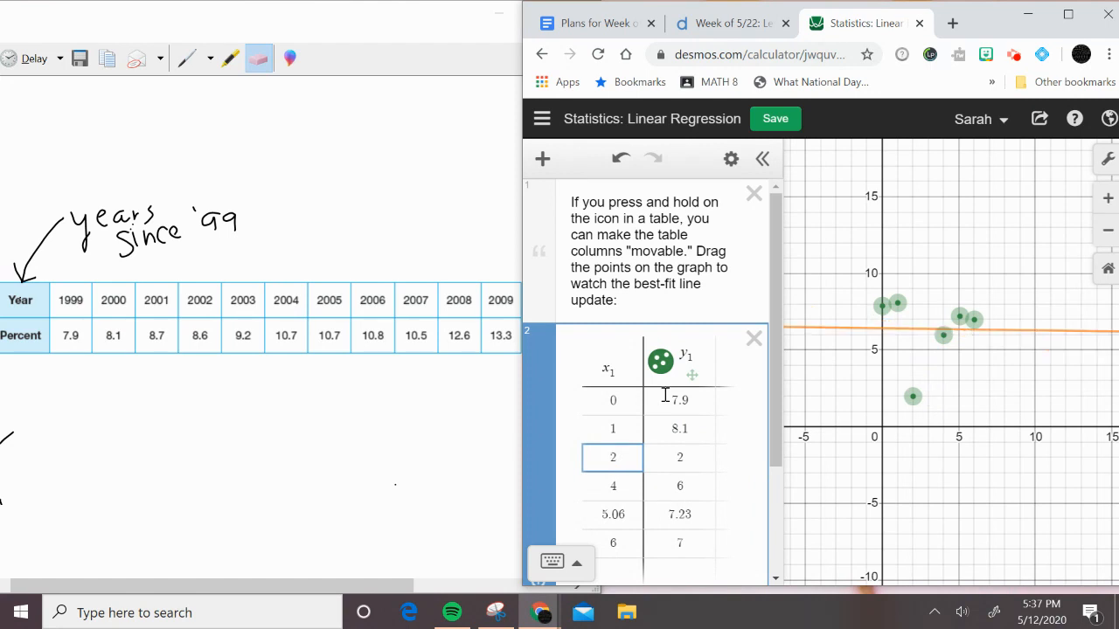
pyautogui.press('Tab')
pyautogui.write('7')
pyautogui.press('BackSpace')
pyautogui.write('8')
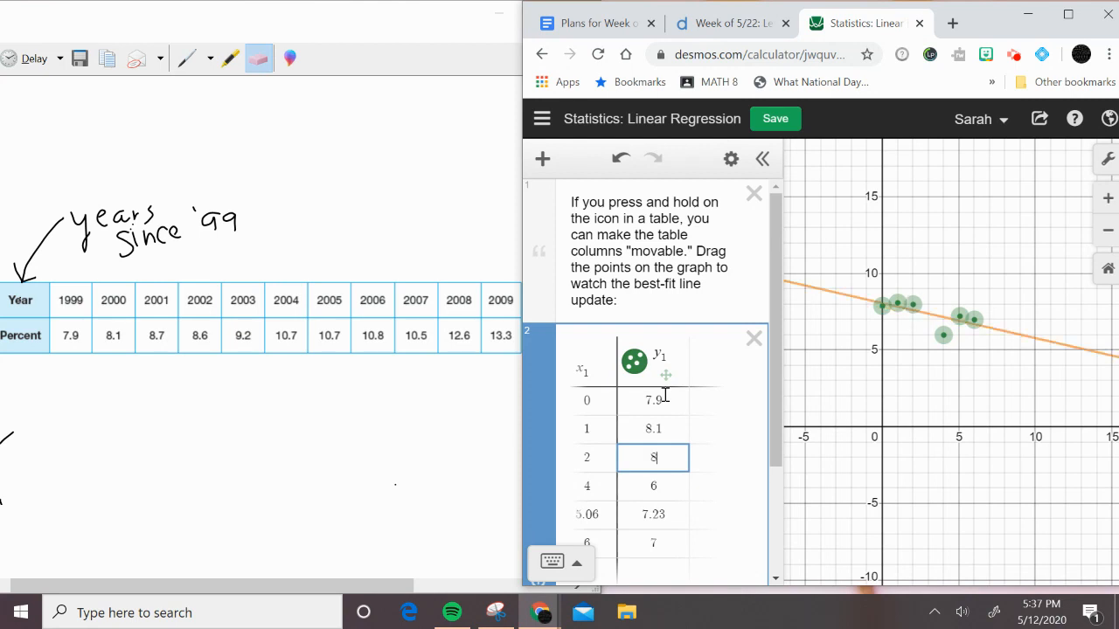
pyautogui.write('.7')
pyautogui.press('Tab')
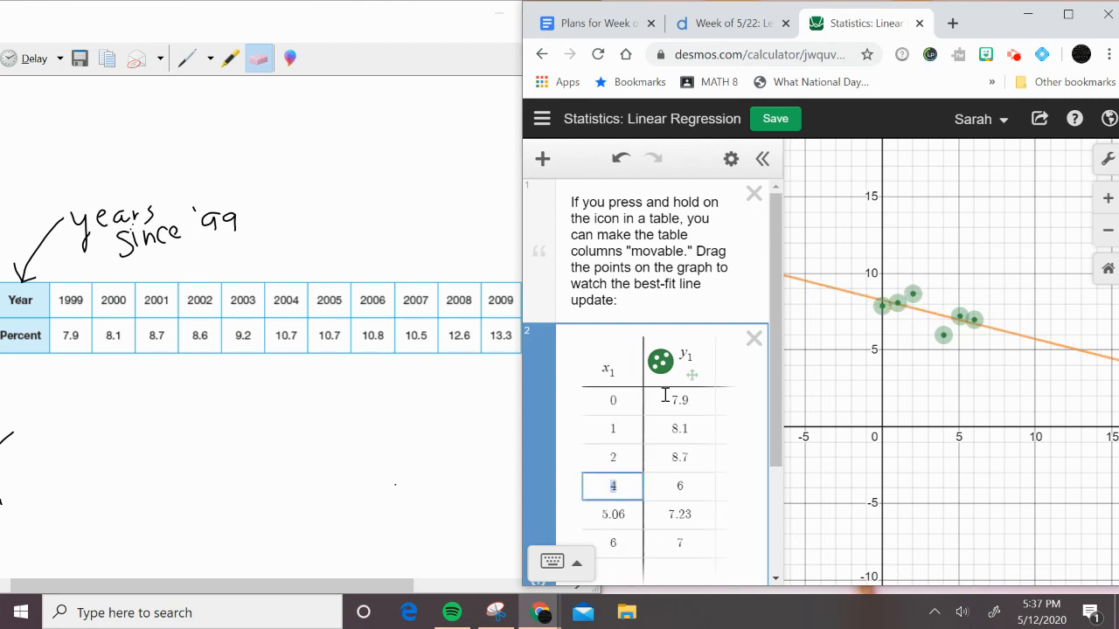
pyautogui.write('3')
pyautogui.press('Tab')
pyautogui.write('8')
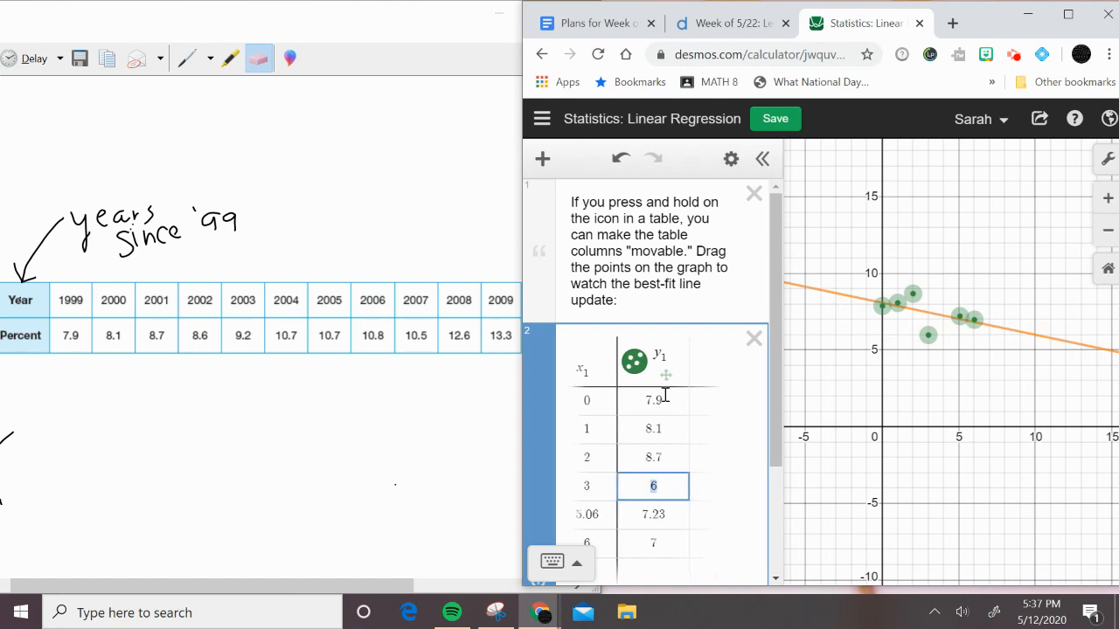
pyautogui.write('.6')
pyautogui.press('Tab')
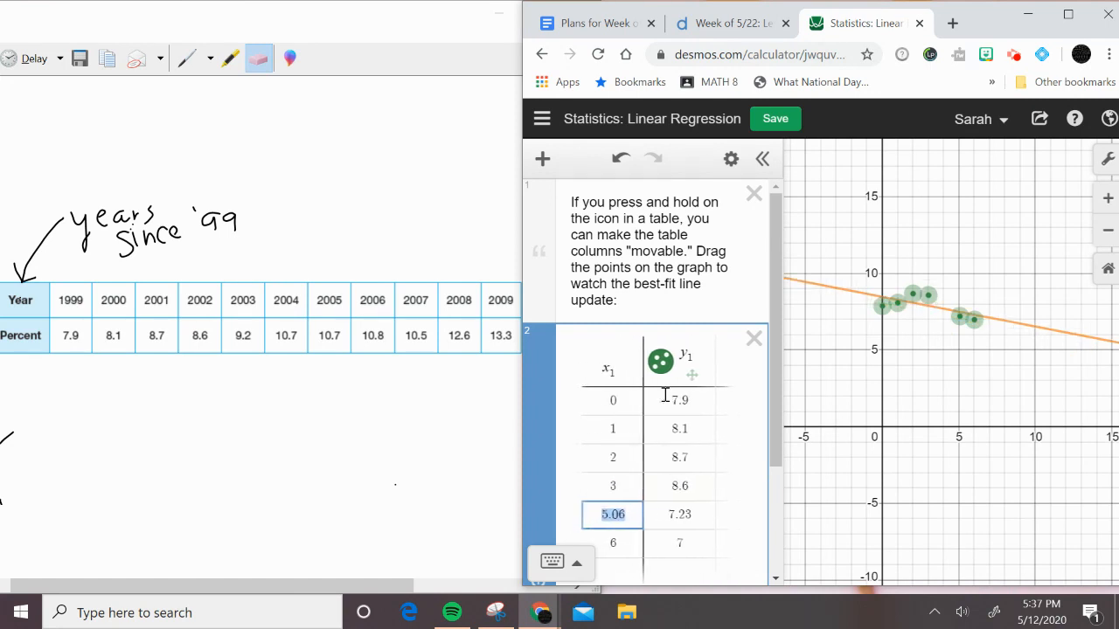
# Replace the fifth and sixth table rows with the 2003 and 2004 data: (4, 9.2) and (5, 10.7)
pyautogui.write('4')
pyautogui.press('Tab')
pyautogui.write('9.2')
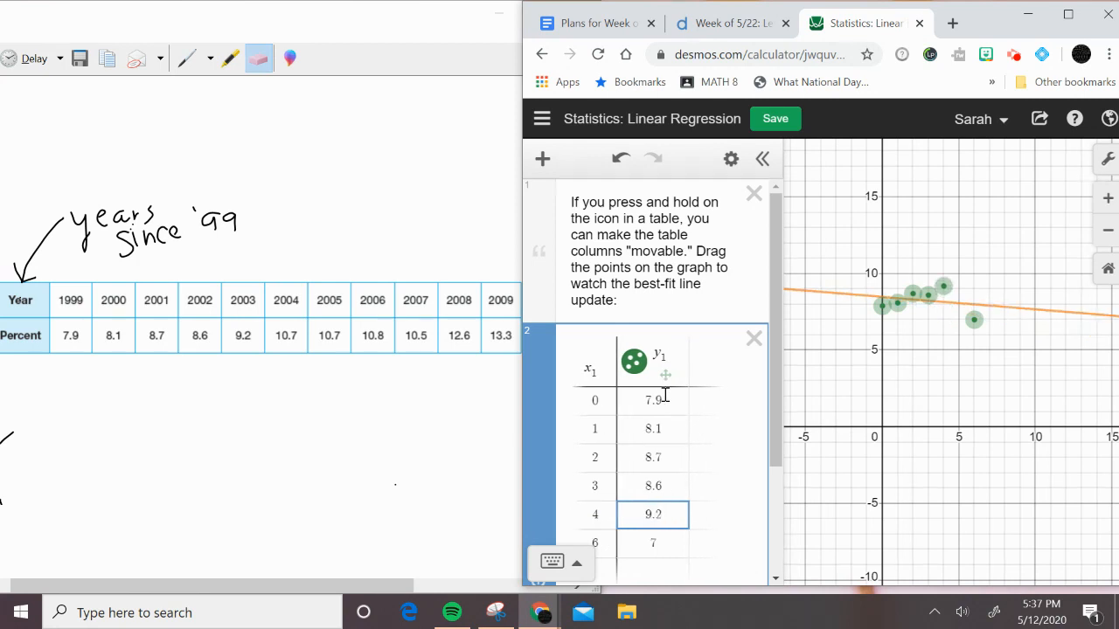
pyautogui.press('Tab')
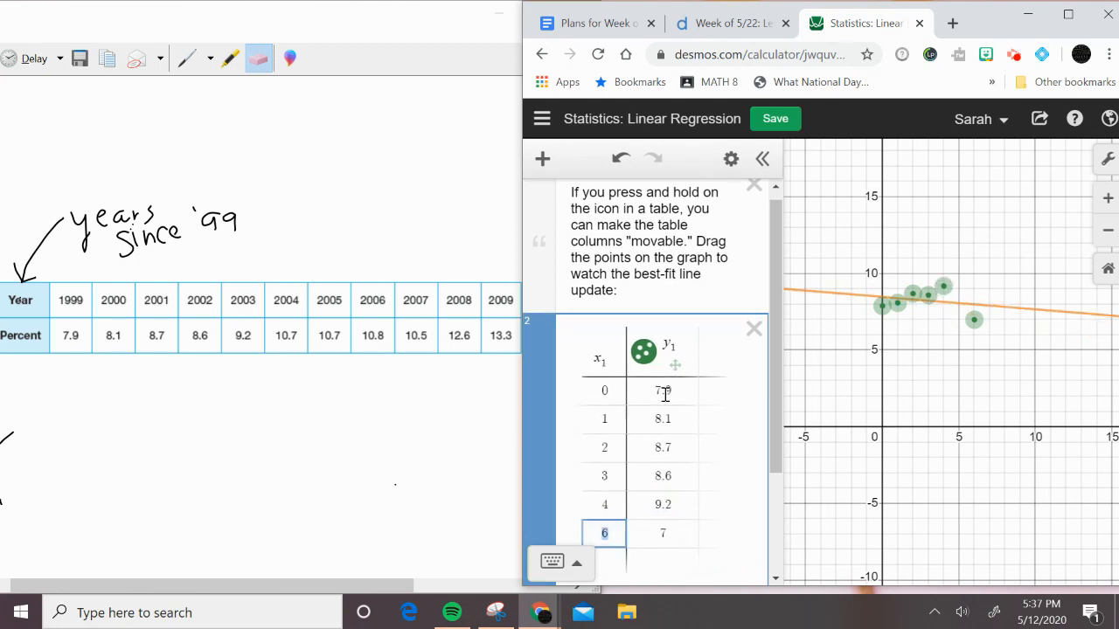
pyautogui.write('5')
pyautogui.press('Tab')
pyautogui.write('10.7')
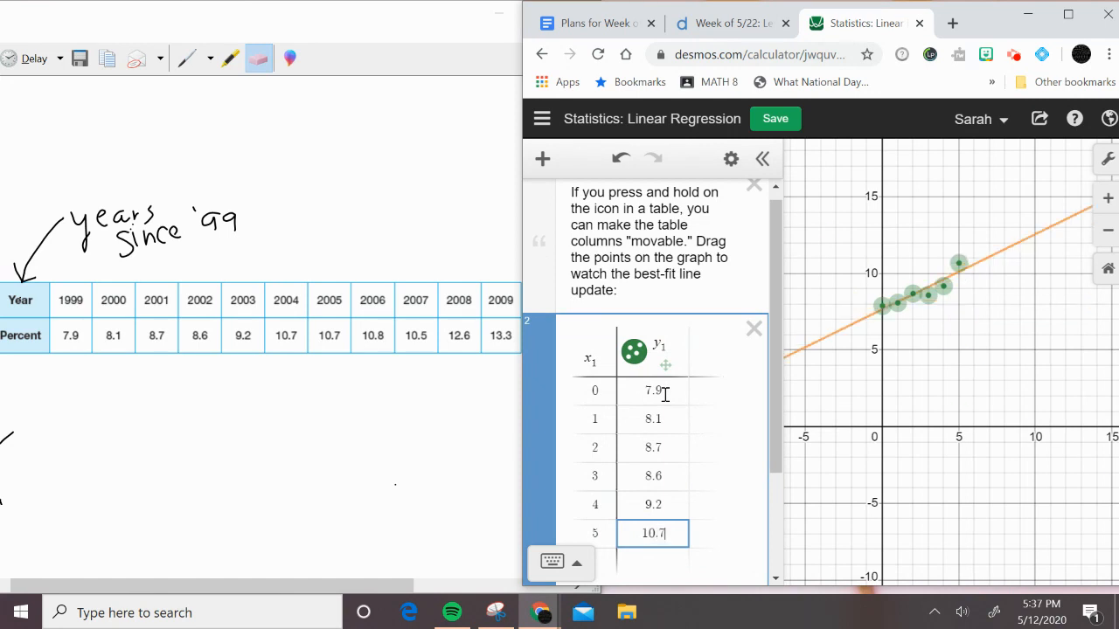
pyautogui.press('Tab')
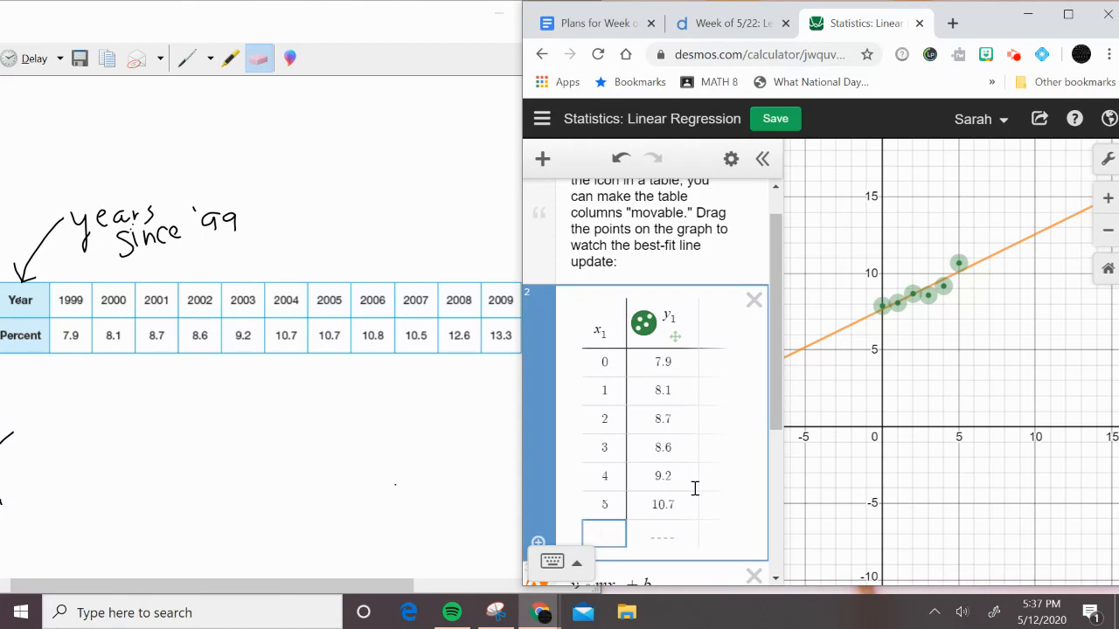
# Add two table rows for 2005 and 2006 with the values (6, 10.7) and (7, 10.8)
pyautogui.write('6')
pyautogui.press('Tab')
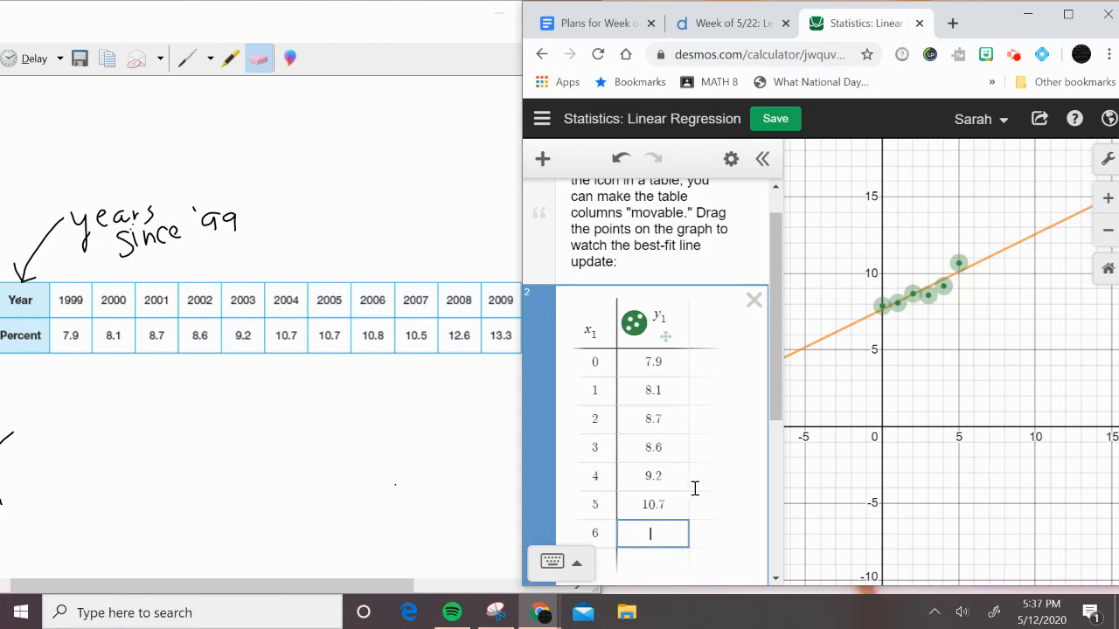
pyautogui.write('10.')
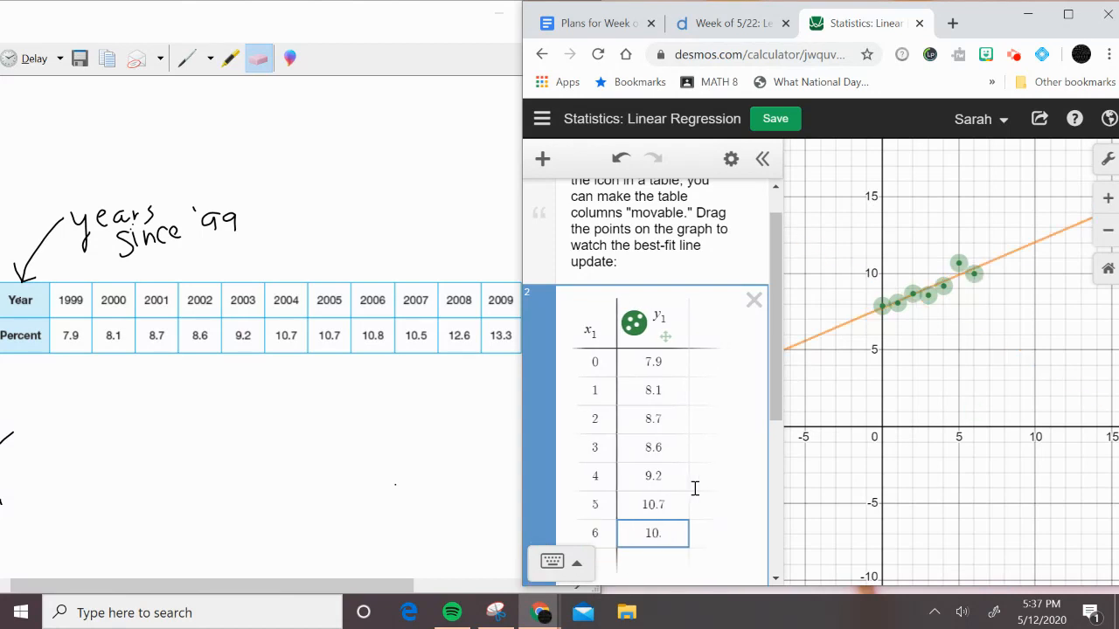
pyautogui.write('7')
pyautogui.press('Tab')
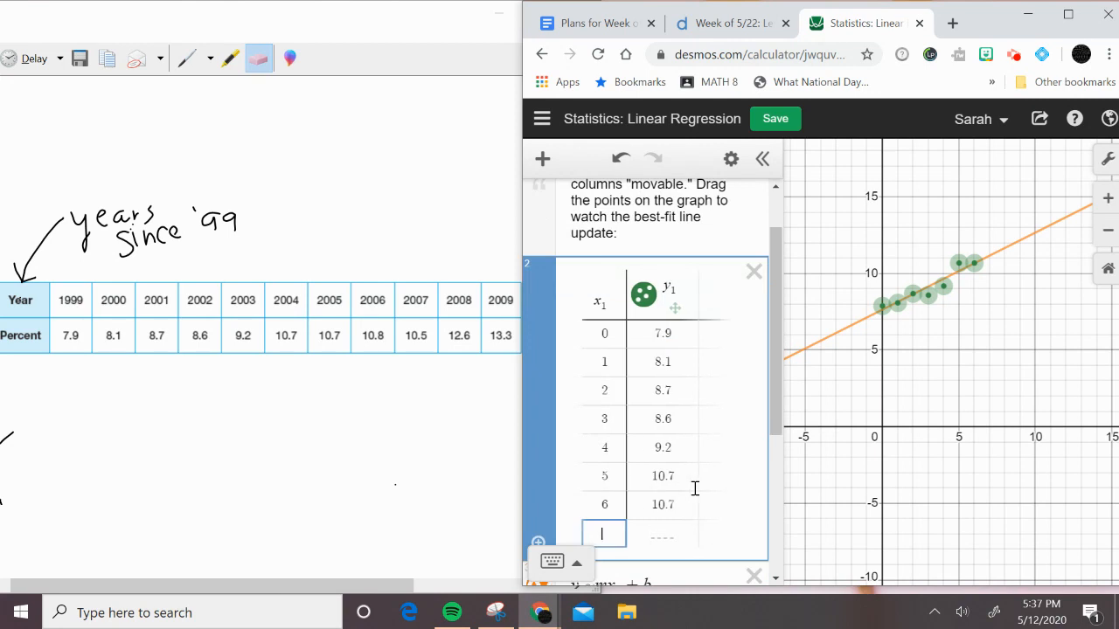
pyautogui.write('7')
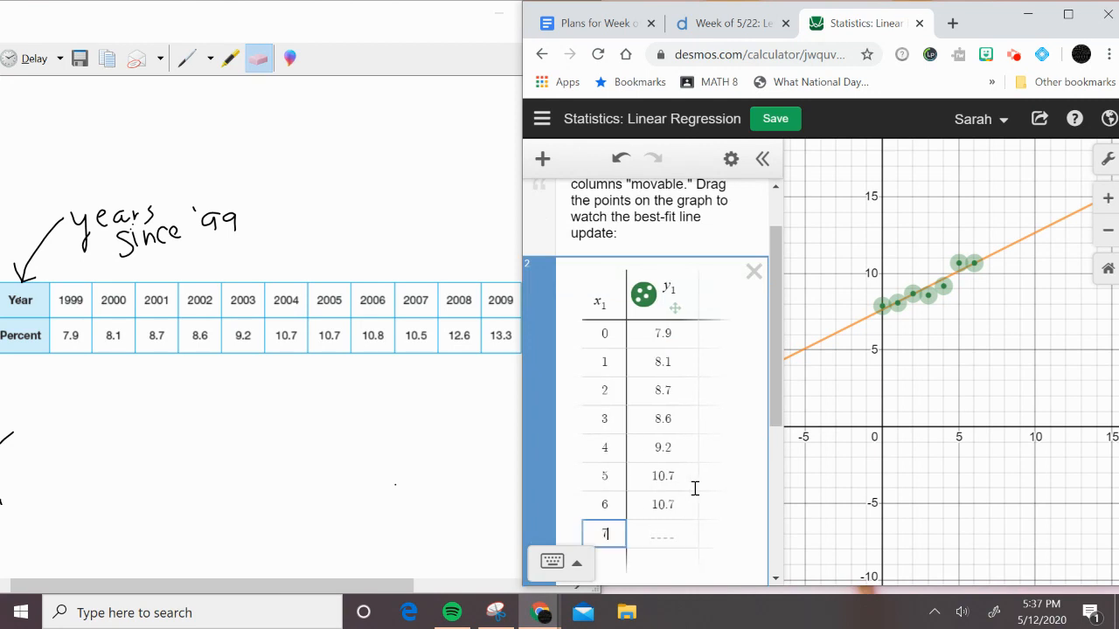
pyautogui.press('Tab')
pyautogui.write('10.8')
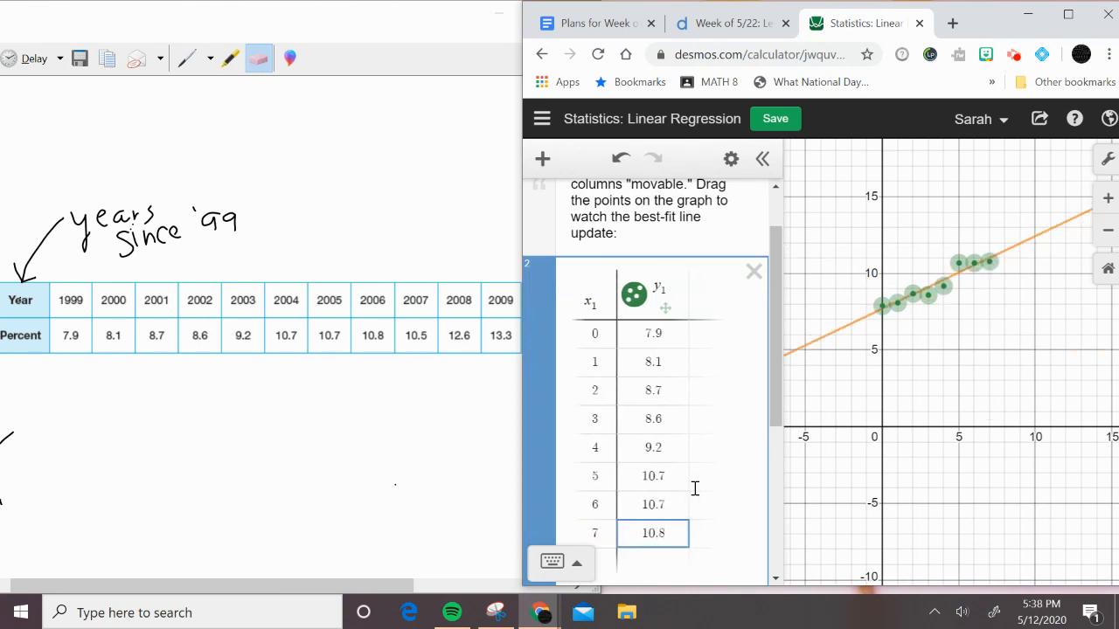
pyautogui.press('Tab')
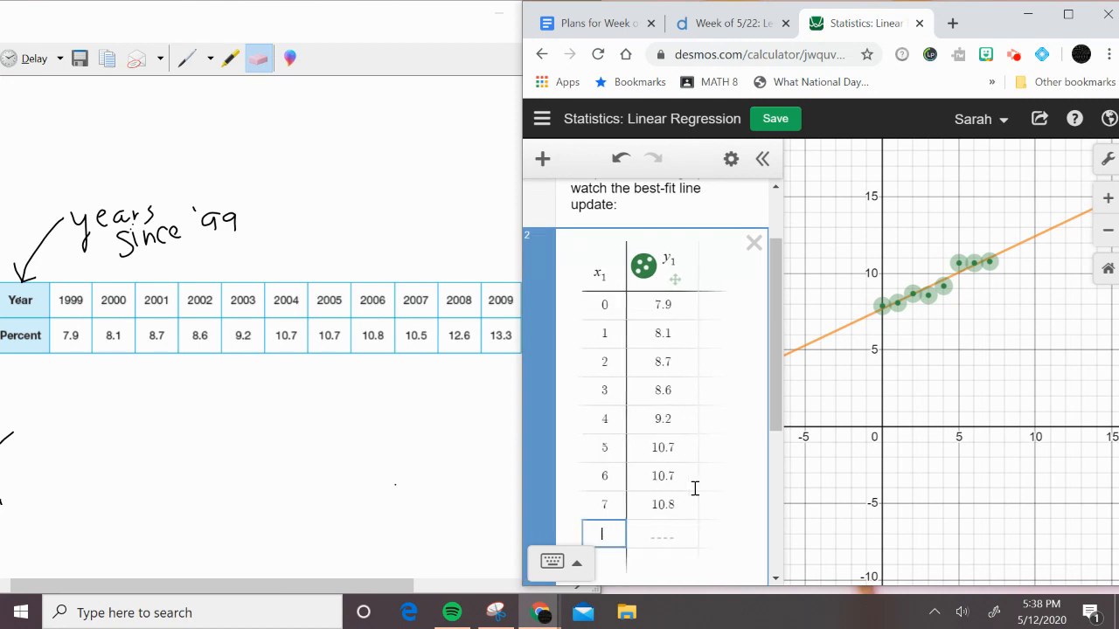
# Add two table rows for 2007 and 2008 with the values (8, 10.5) and (9, 12.6)
pyautogui.write('8')
pyautogui.press('Tab')
pyautogui.write('10.5')
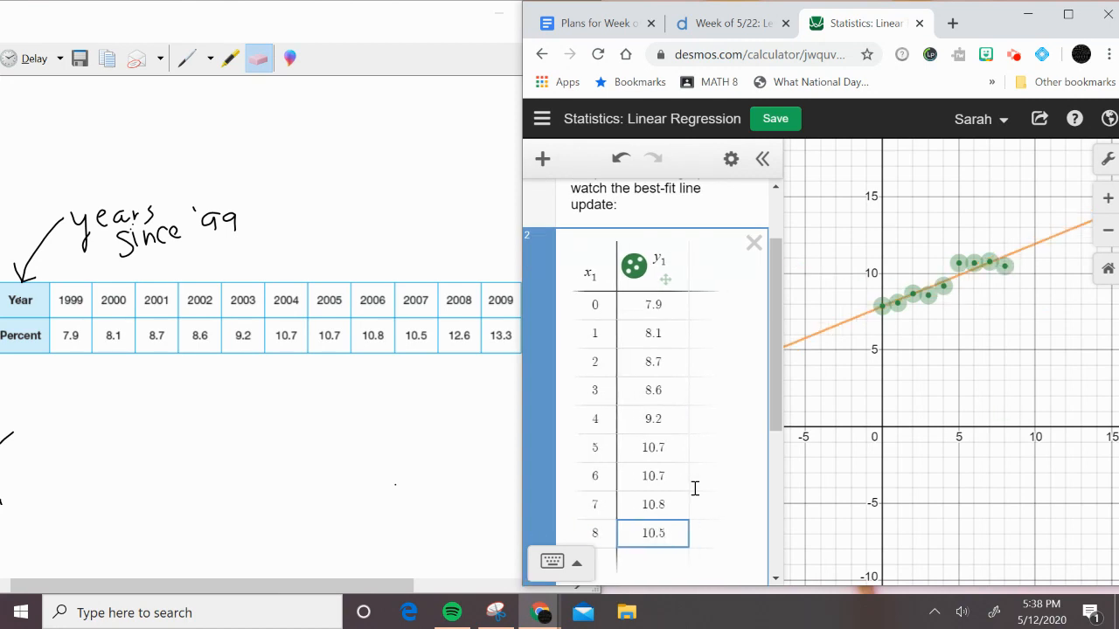
pyautogui.press('Tab')
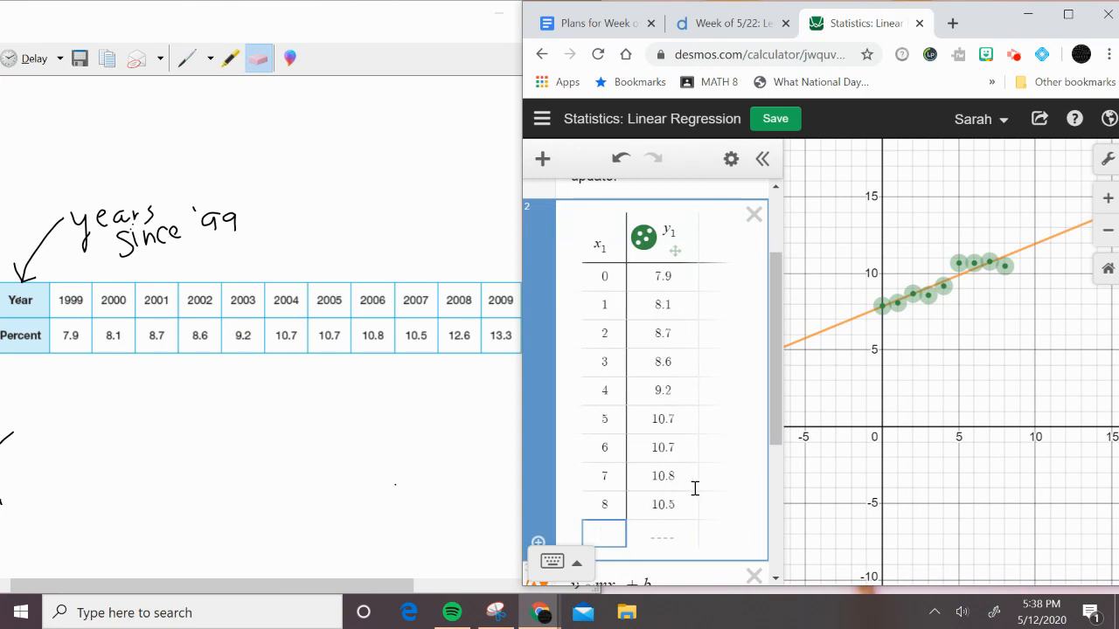
pyautogui.write('9')
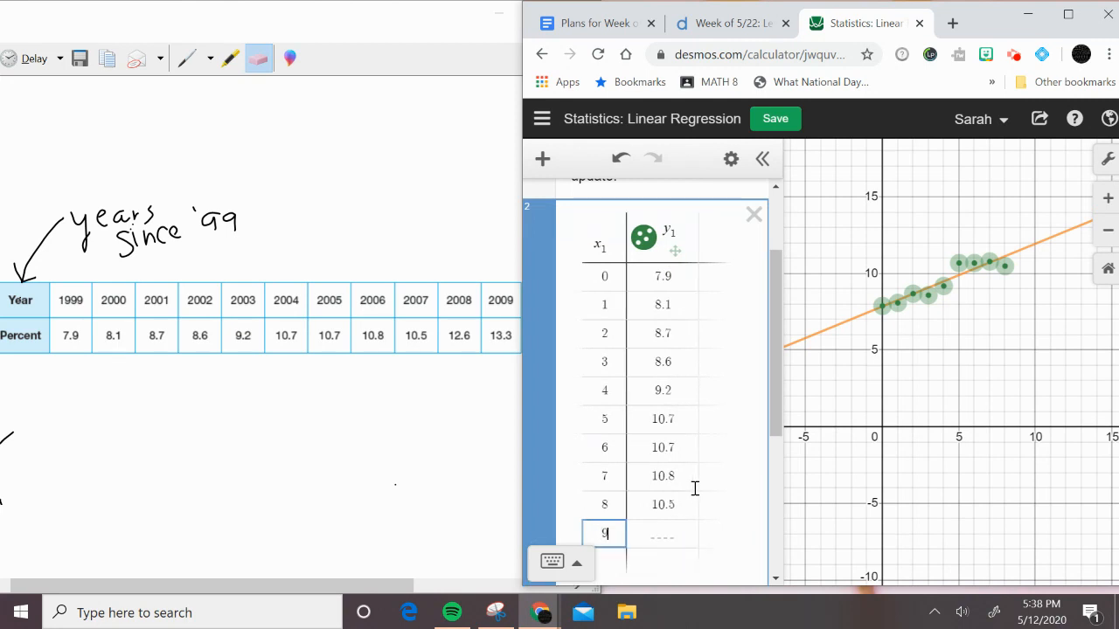
pyautogui.press('Tab')
pyautogui.write('12.6')
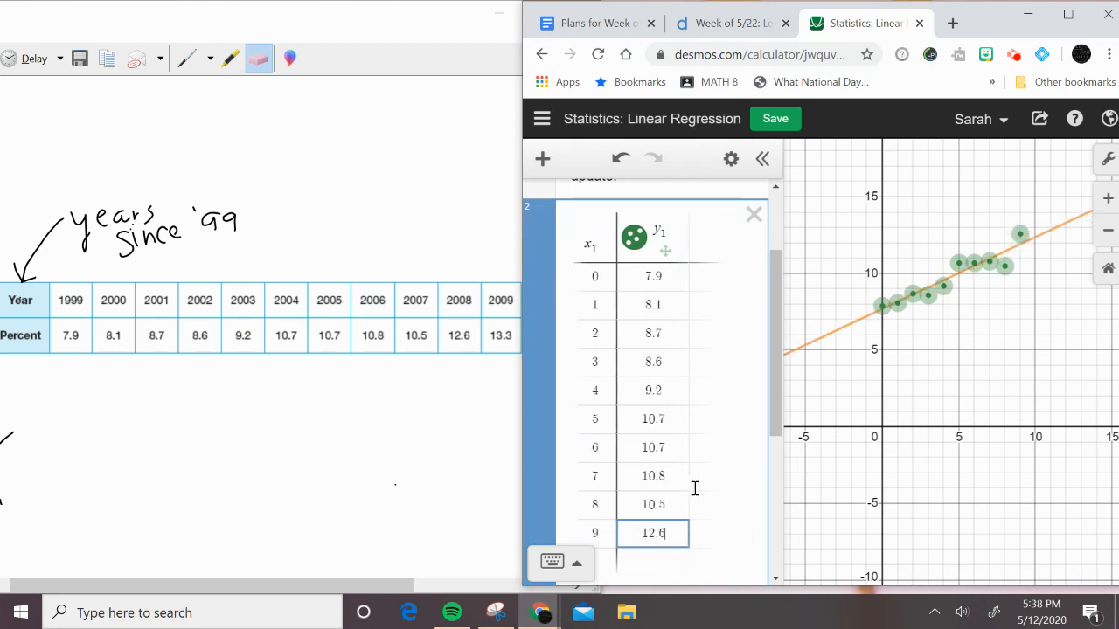
pyautogui.press('Tab')
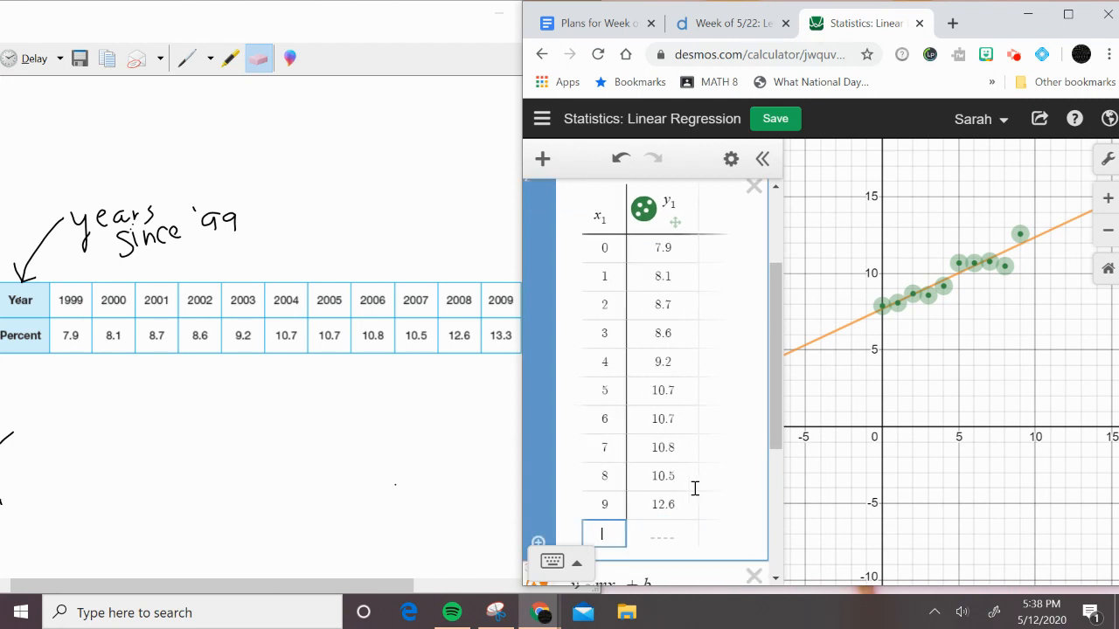
# Add the last table row for 2009 with x = 10 and y = 13.3
pyautogui.write('10')
pyautogui.press('Tab')
pyautogui.write('13.3')
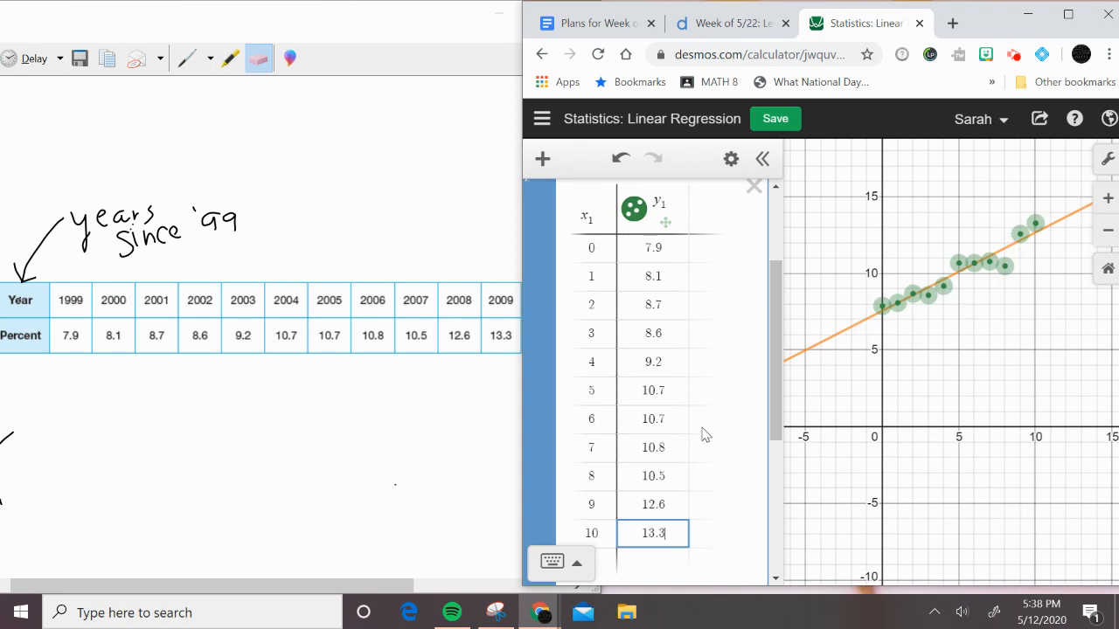
# Plot the residuals of the linear regression and widen the expression list to show the full residual column
pyautogui.scroll(-4, 706, 435)
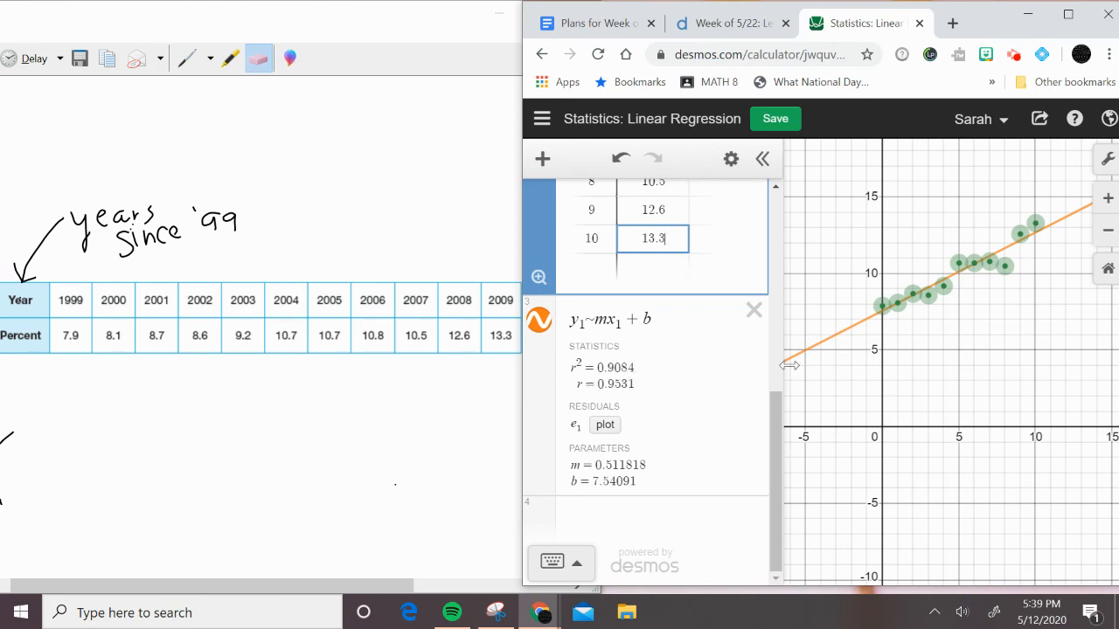
pyautogui.click(605, 426)
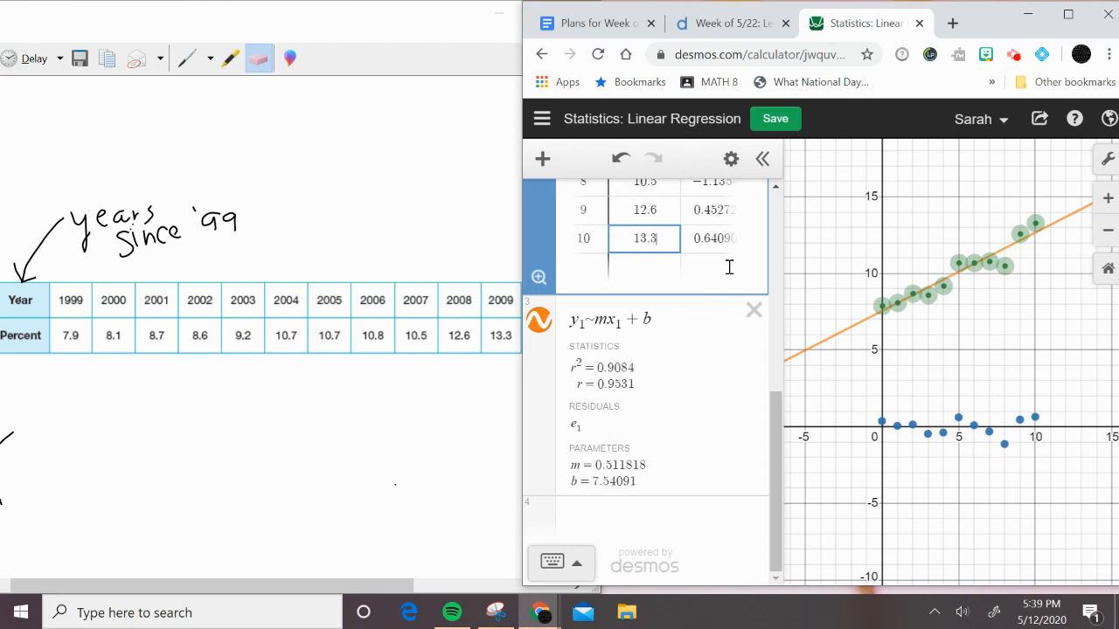
pyautogui.scroll(5, 726, 268)
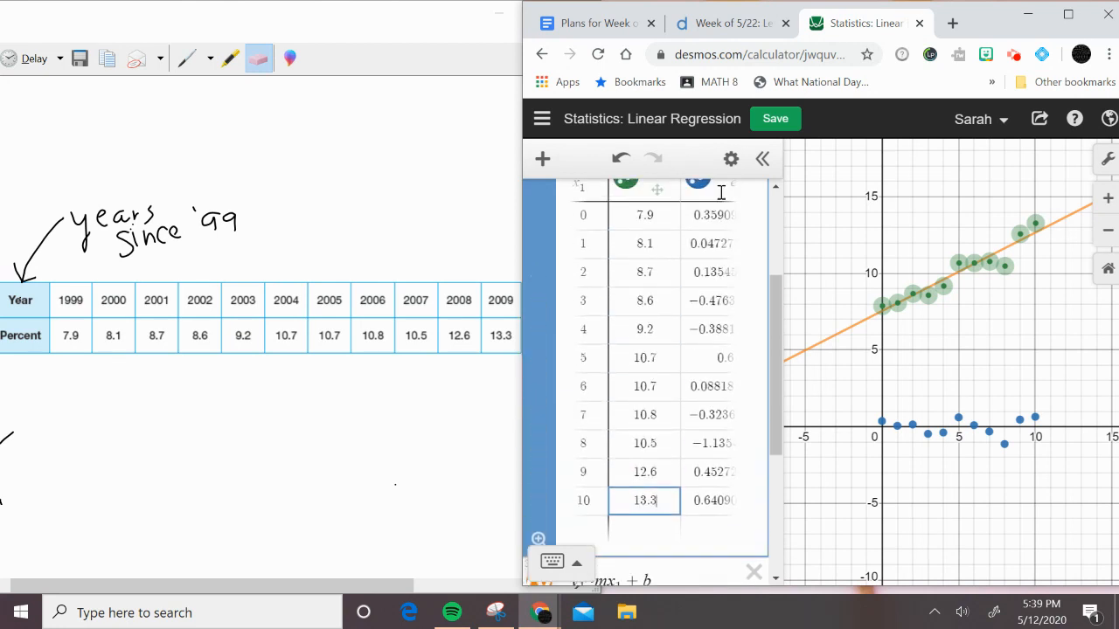
pyautogui.moveTo(787, 244); pyautogui.dragTo(852, 245)
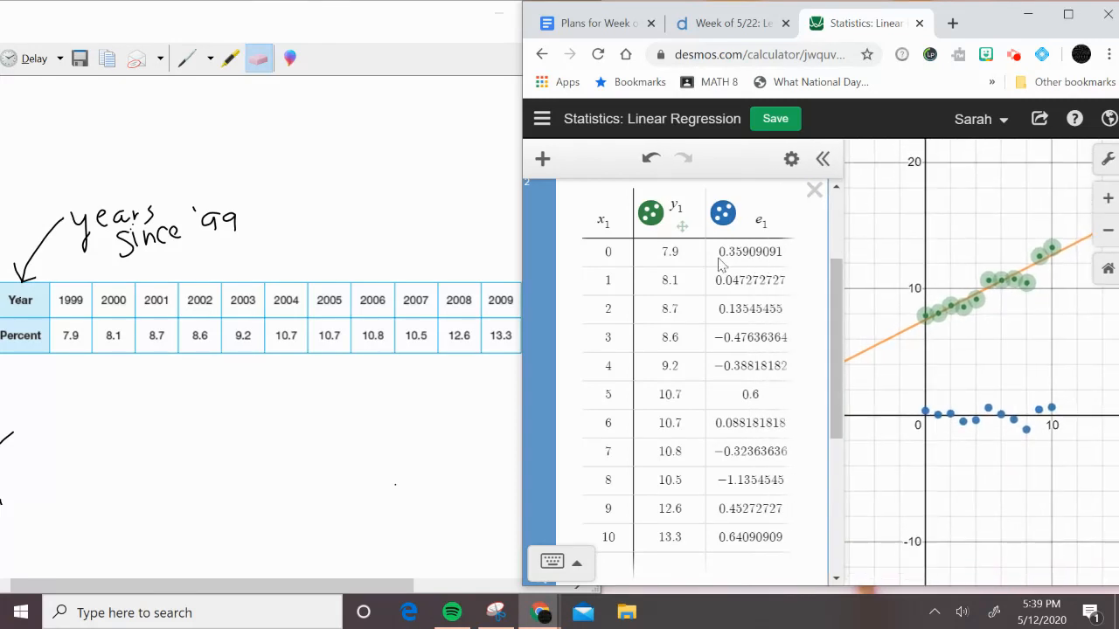